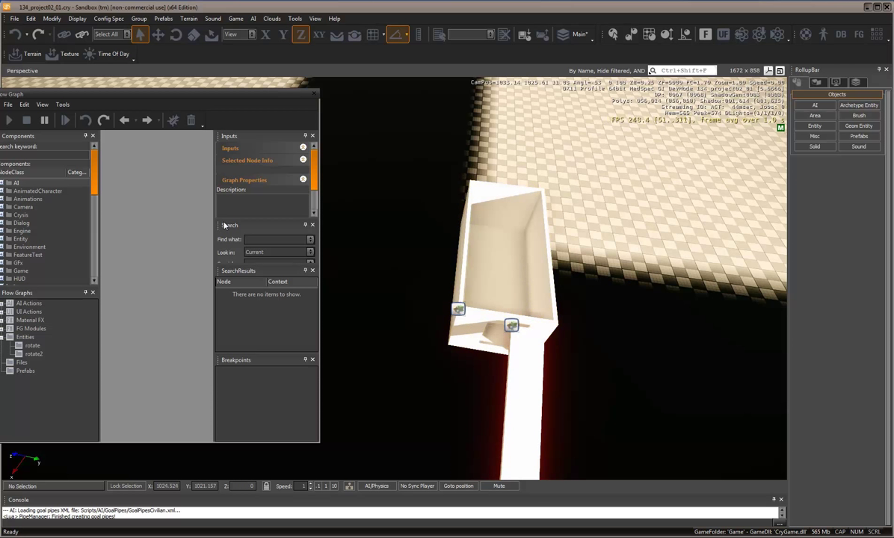
Step: Create a flow graph for the box room entity in a new group named 'rotatebox'
left_click_drag(109, 96, 128, 97)
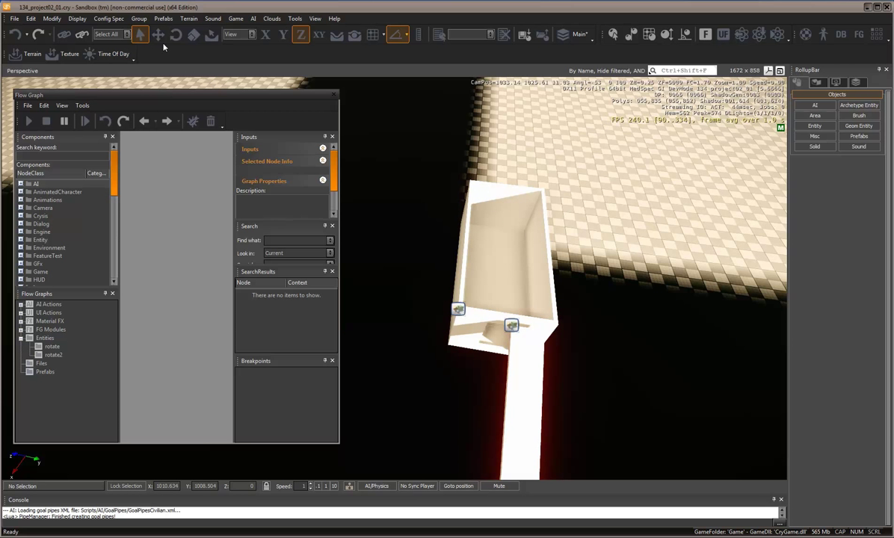
left_click(507, 248)
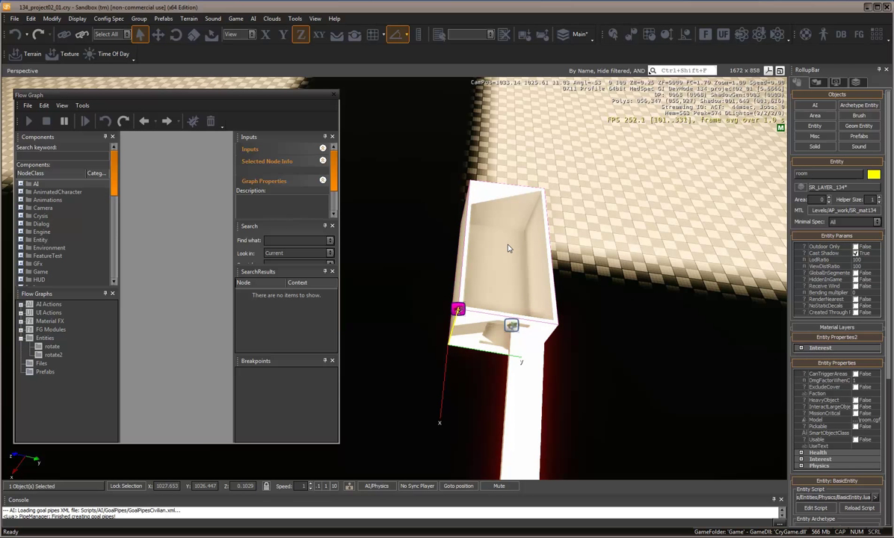
right_click(507, 248)
left_click(527, 252)
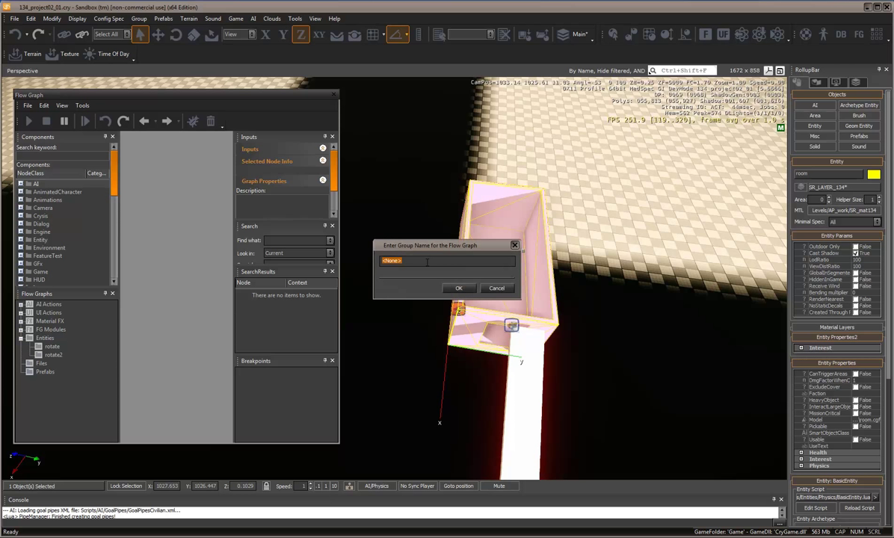
type("rotatebox")
left_click(461, 289)
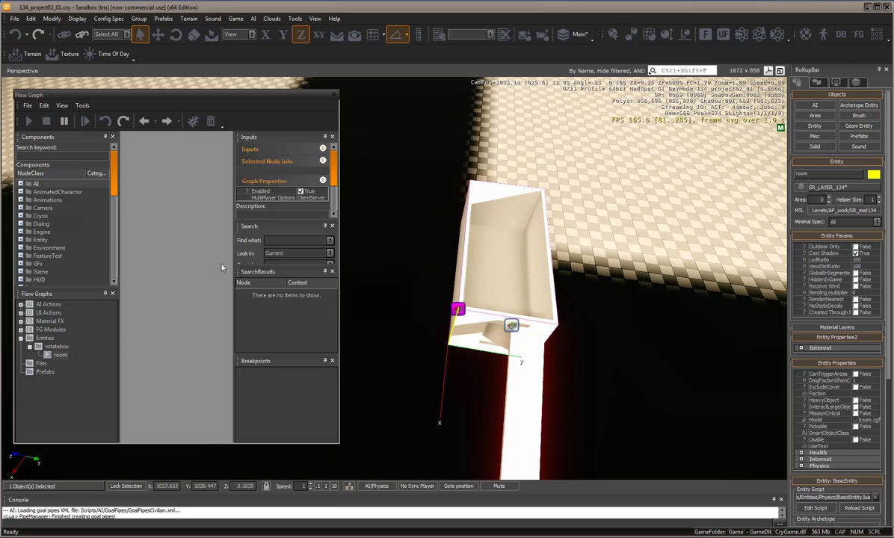
Step: Add a Movement:RotateEntity node to the room's flow graph
right_click(158, 247)
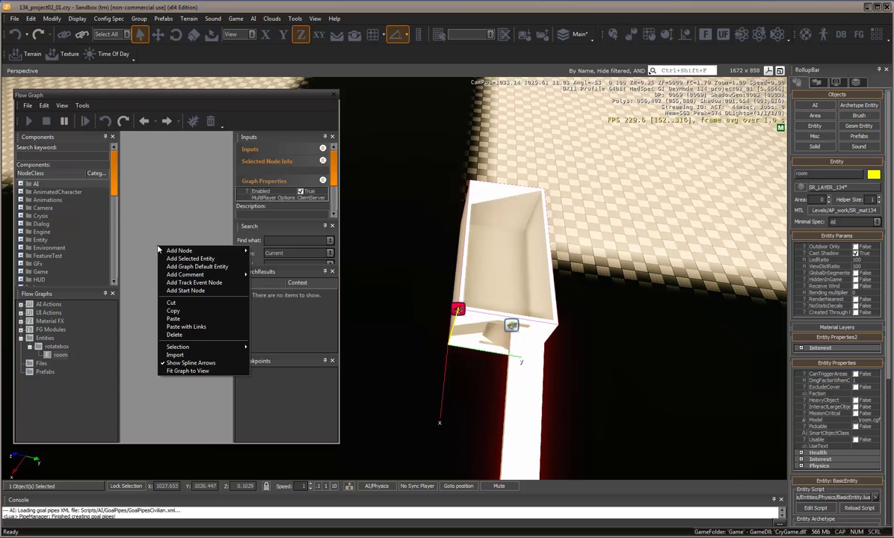
mouse_move(180, 253)
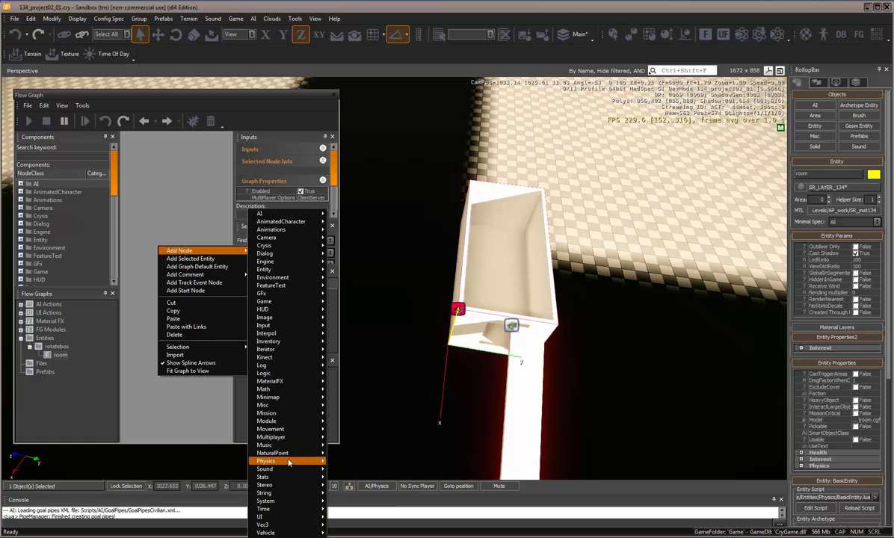
mouse_move(284, 431)
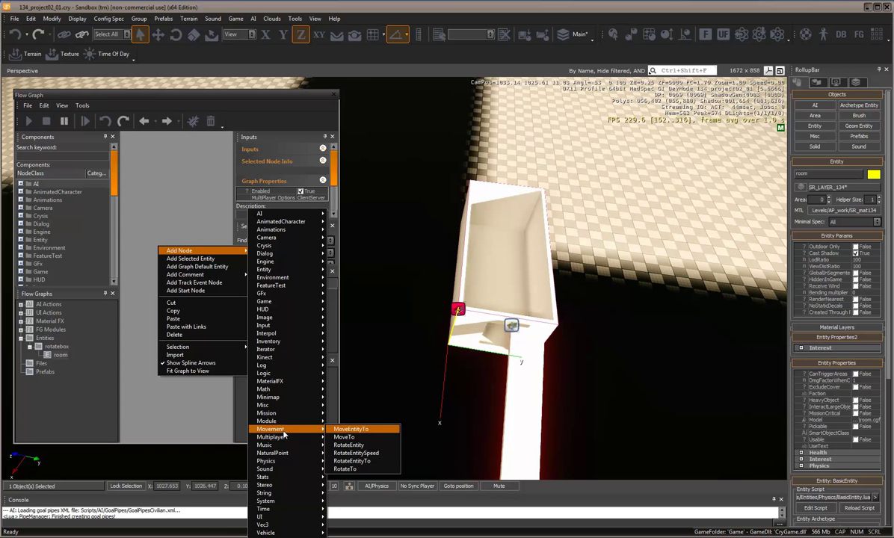
left_click(348, 444)
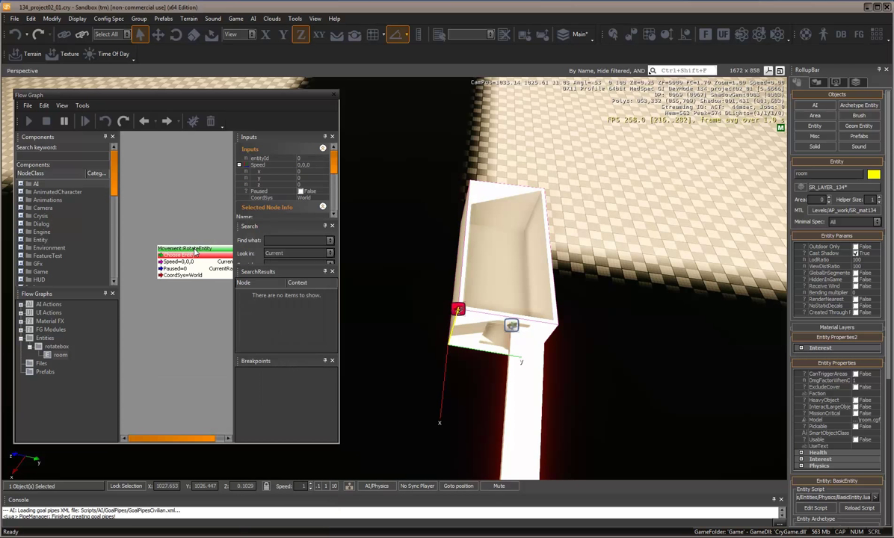
left_click_drag(195, 252, 179, 231)
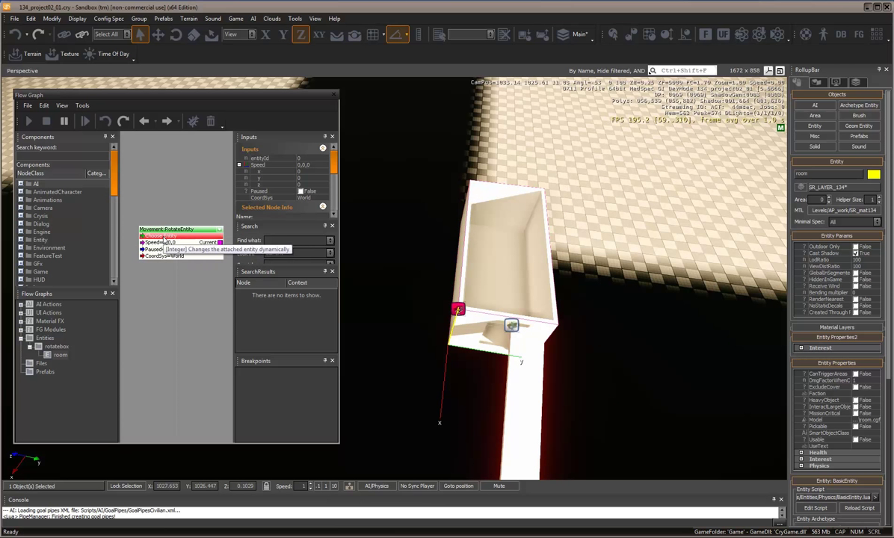
Step: Assign the graph entity to the RotateEntity node and set its Speed to 0,0,90
right_click(163, 238)
left_click(196, 250)
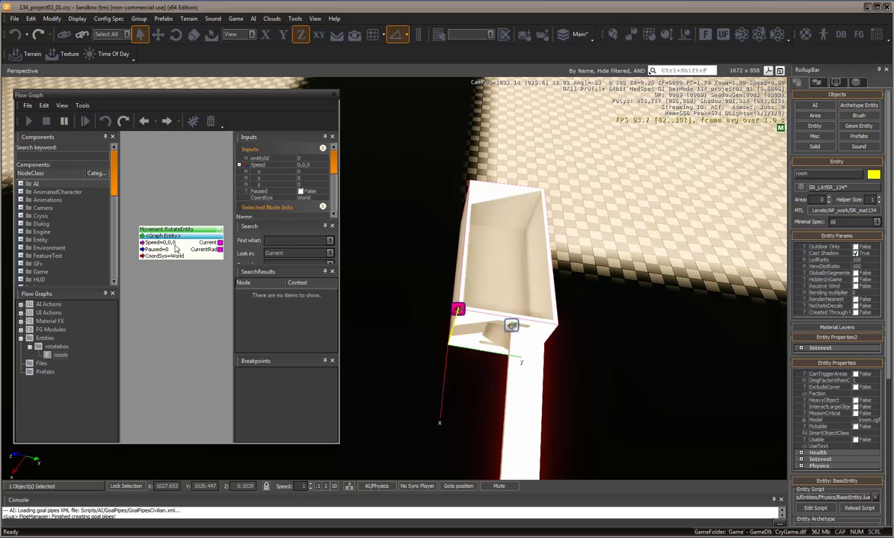
left_click(160, 242)
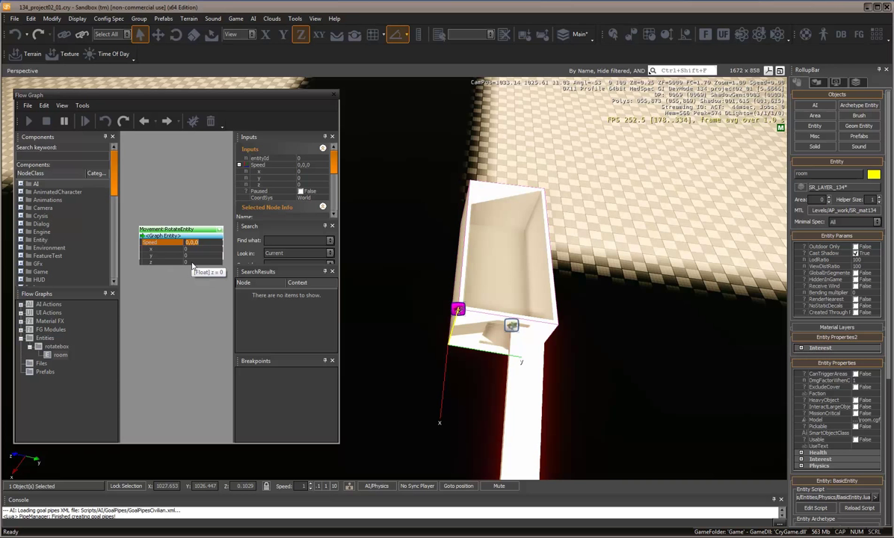
left_click(192, 262)
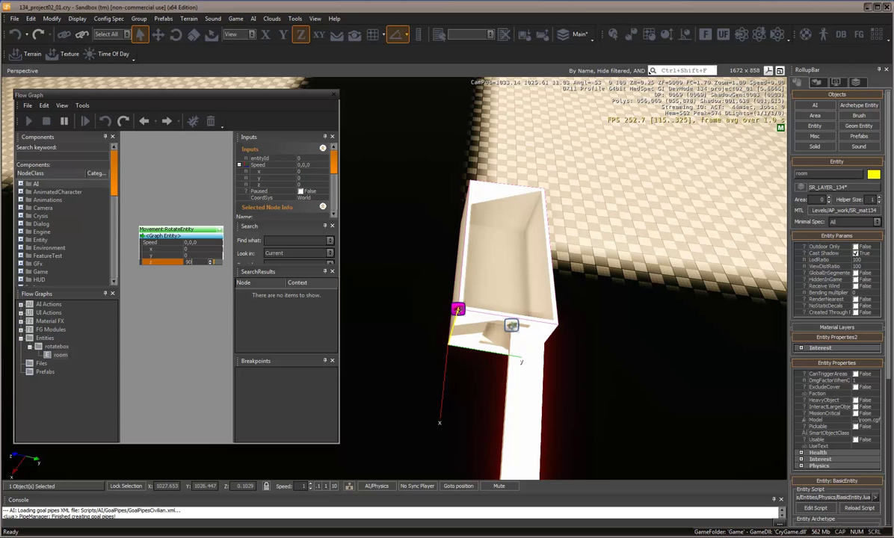
left_click(198, 277)
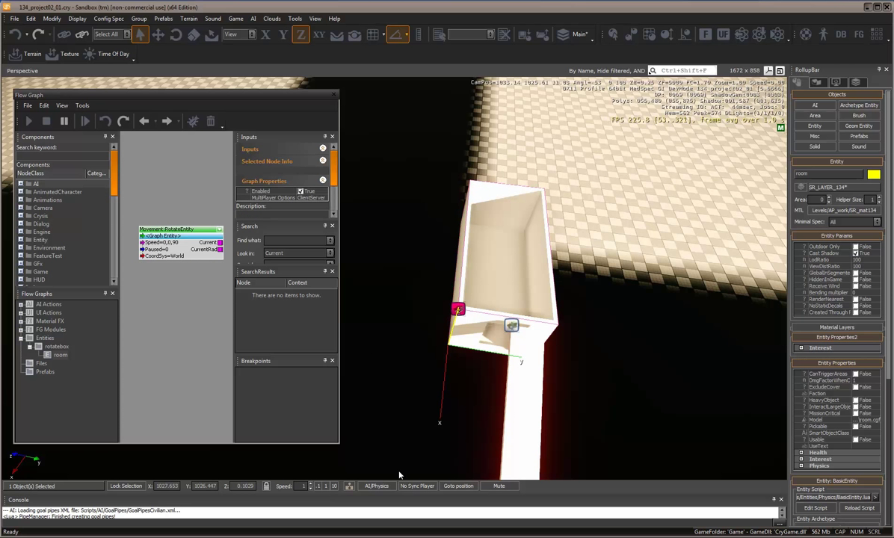
left_click(375, 487)
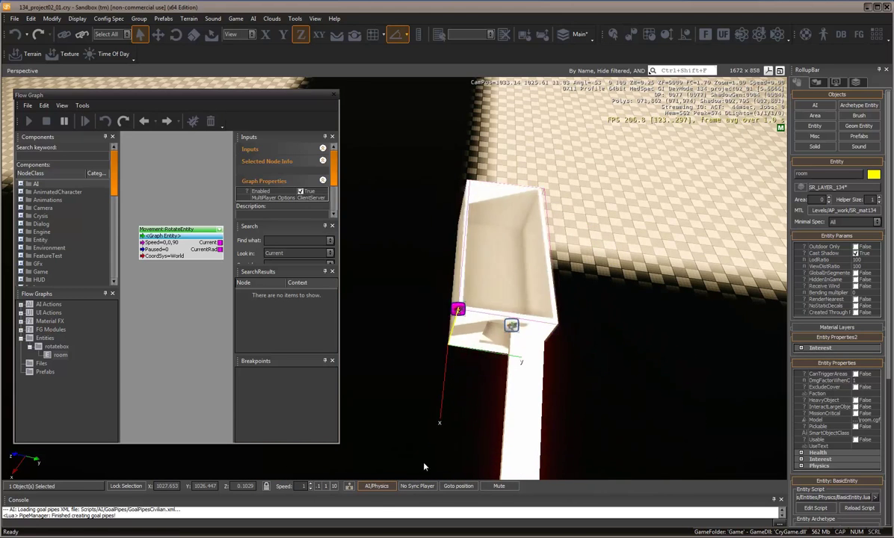
left_click(377, 486)
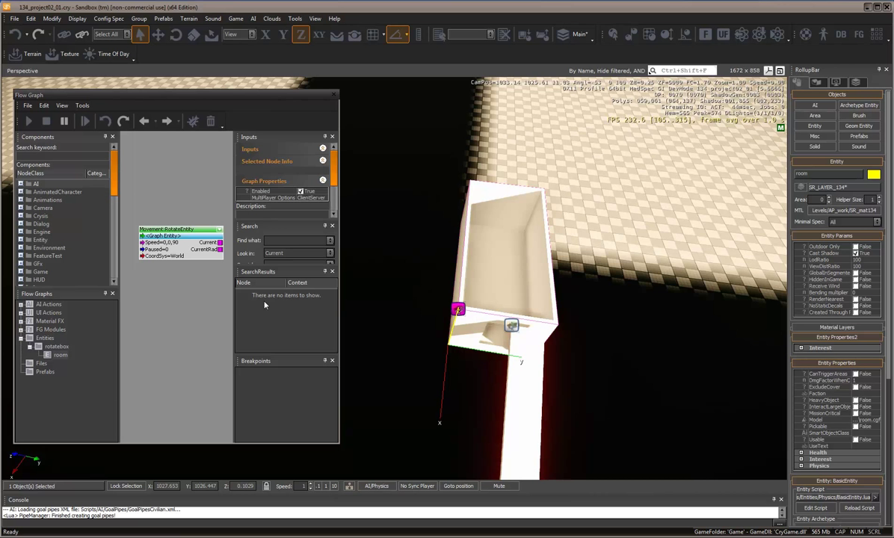
Step: Disable the room flow graph, then place an AI TagPoint inside the box using Follow Terrain and Snap to Objects
right_click(58, 356)
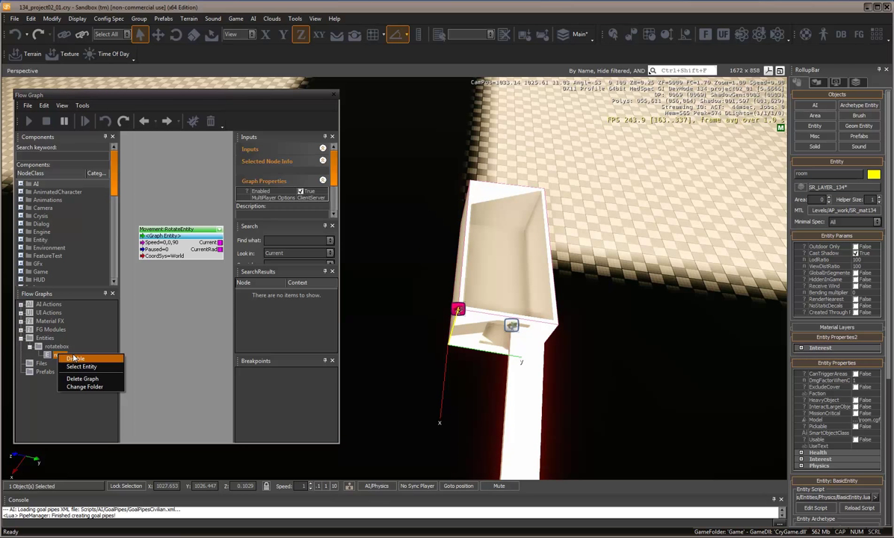
left_click(78, 360)
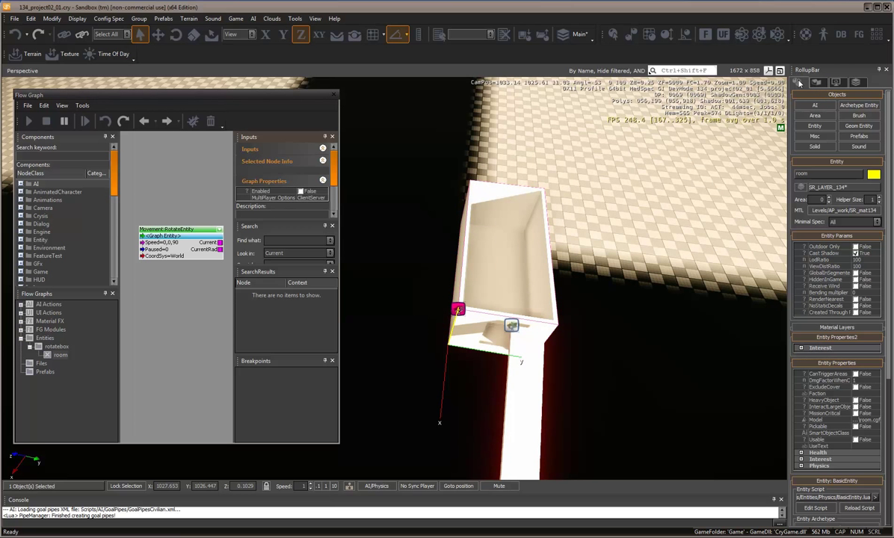
left_click(815, 105)
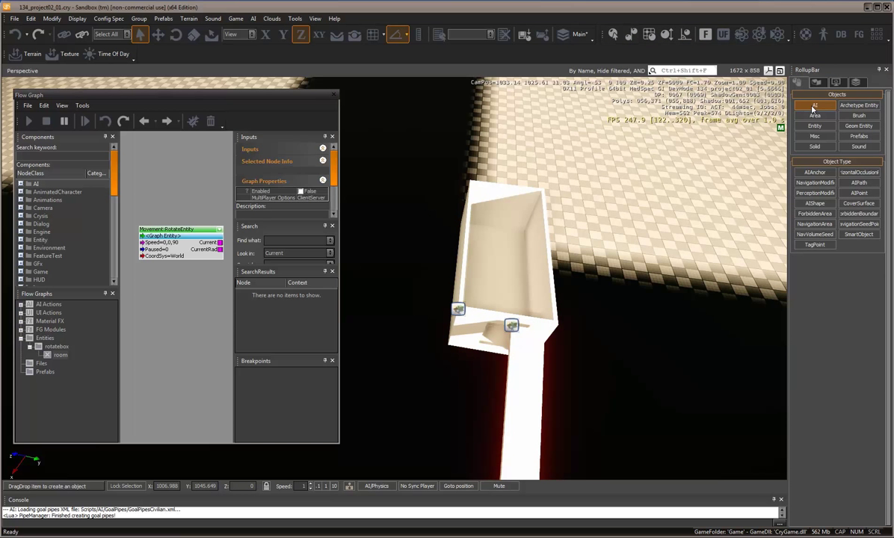
left_click(815, 244)
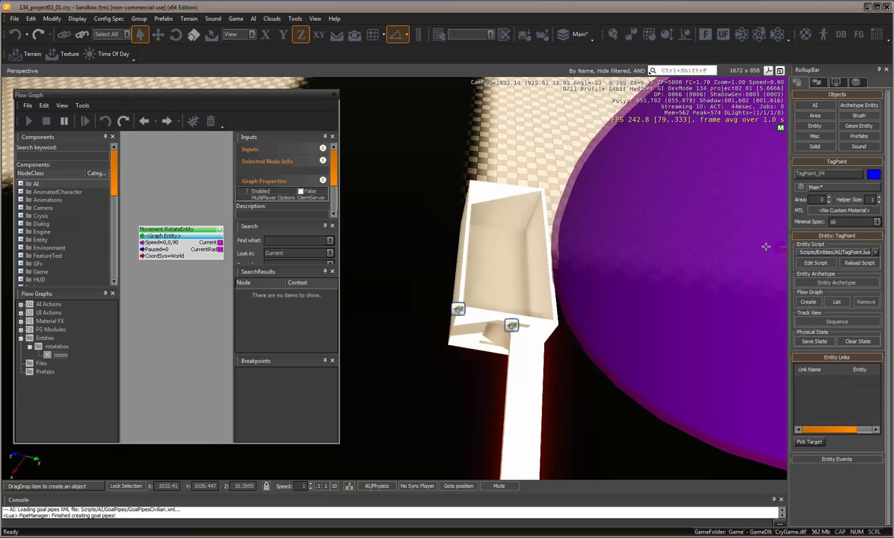
left_click(590, 248)
left_click_drag(591, 248, 363, 45)
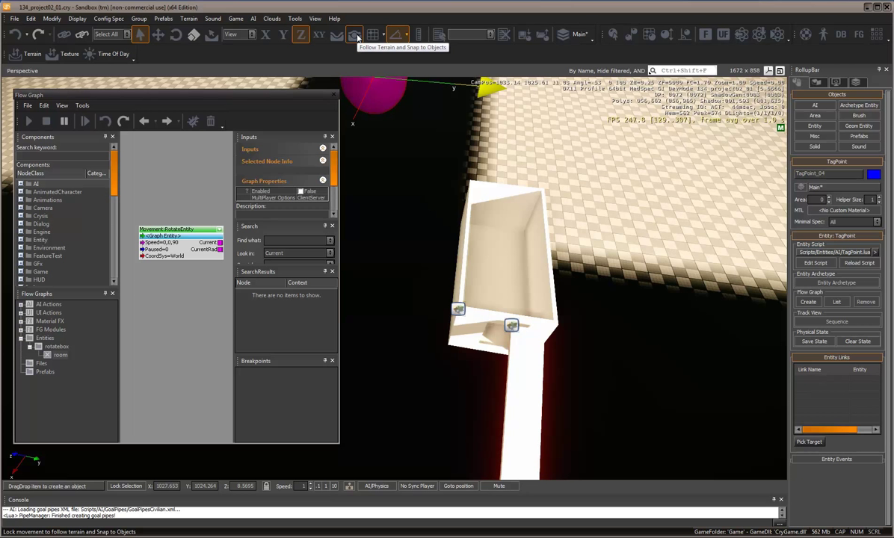
left_click(357, 37)
left_click_drag(373, 97, 496, 274)
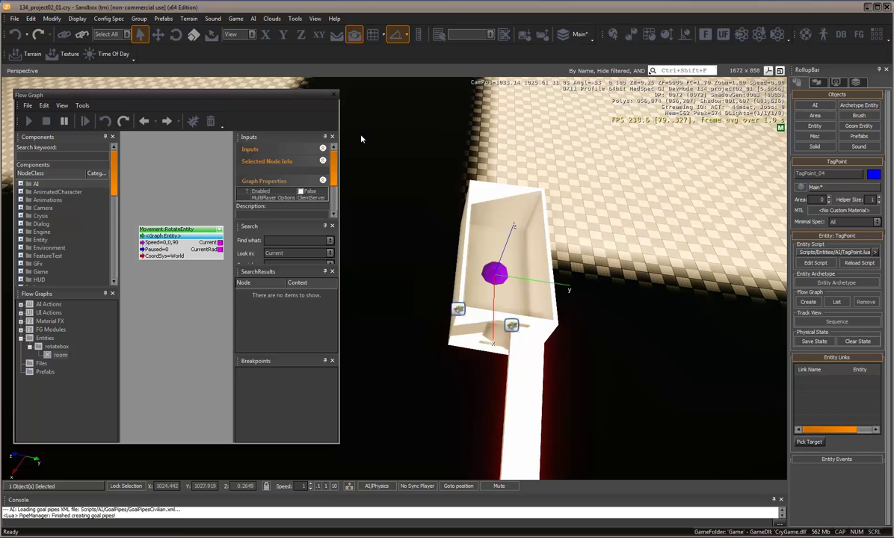
Step: Link the room box to TagPoint_04 as its parent
left_click(430, 142)
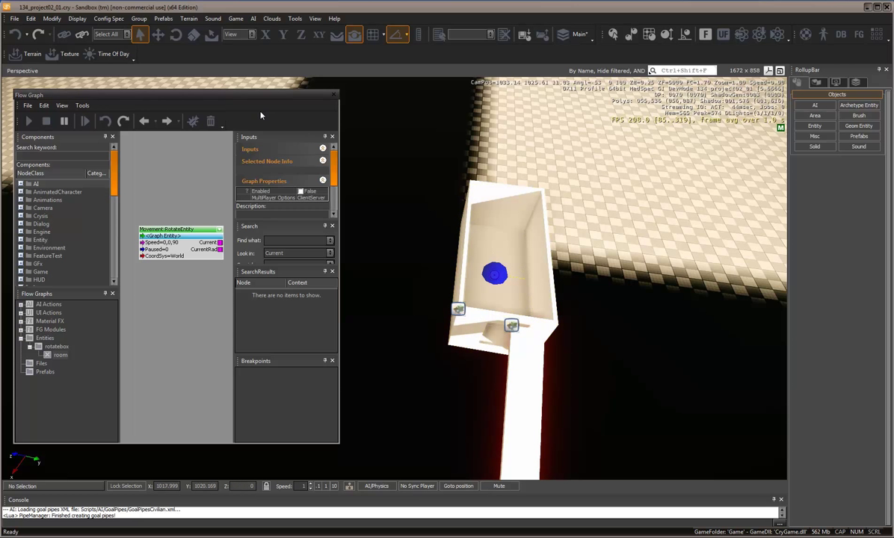
left_click(64, 35)
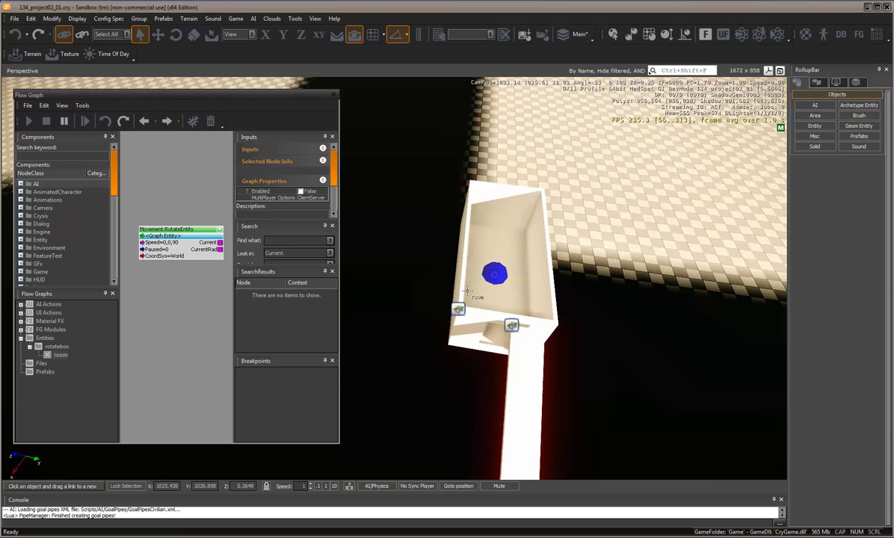
left_click_drag(495, 274, 497, 271)
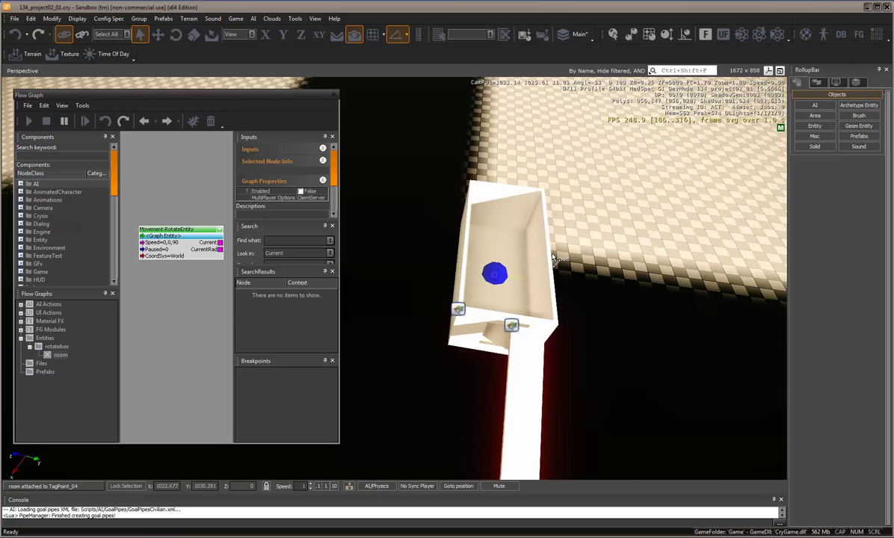
Step: Raise TagPoint_04 along Z to 0.4755
left_click(158, 35)
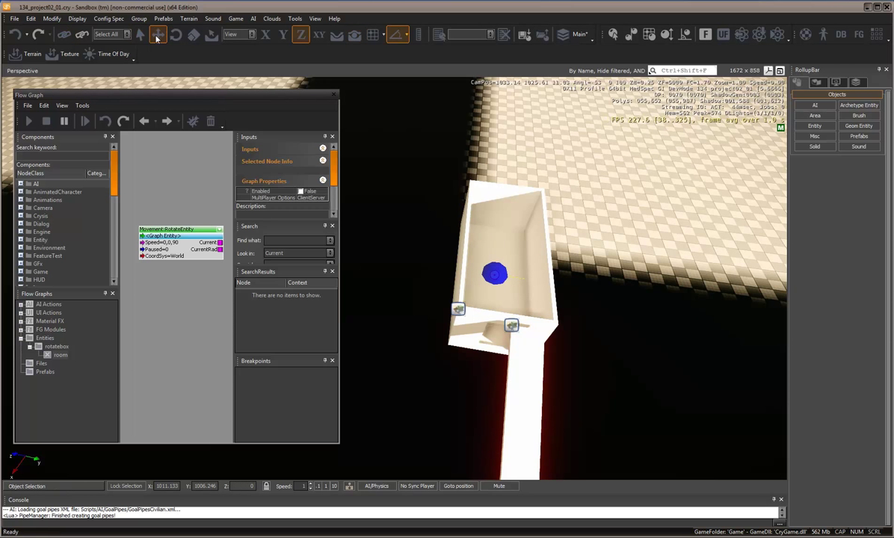
left_click(496, 272)
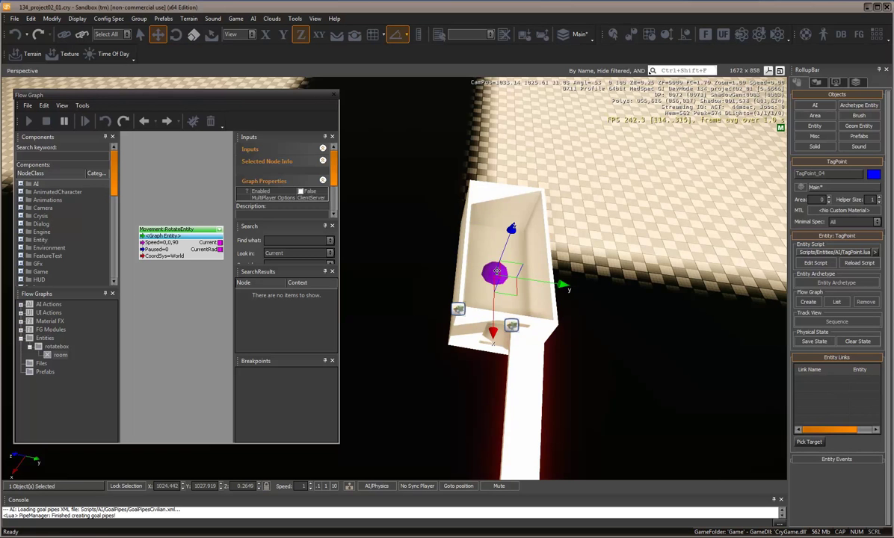
mouse_move(513, 229)
left_mouse_down()
mouse_move(525, 202)
mouse_move(511, 235)
mouse_move(516, 218)
mouse_move(515, 230)
mouse_move(527, 216)
mouse_move(515, 223)
left_mouse_up()
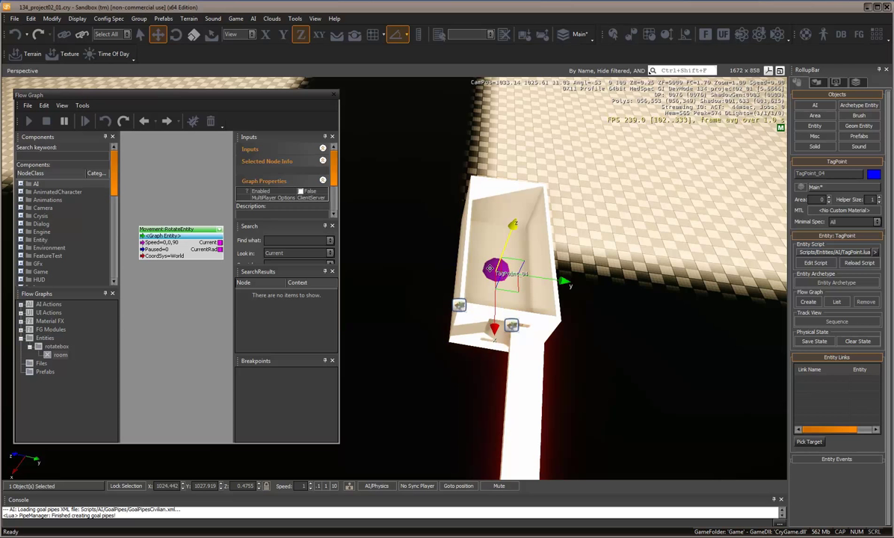
Step: Create a flow graph for TagPoint_04 filed under a new group 'rotatebox2'
right_click(498, 268)
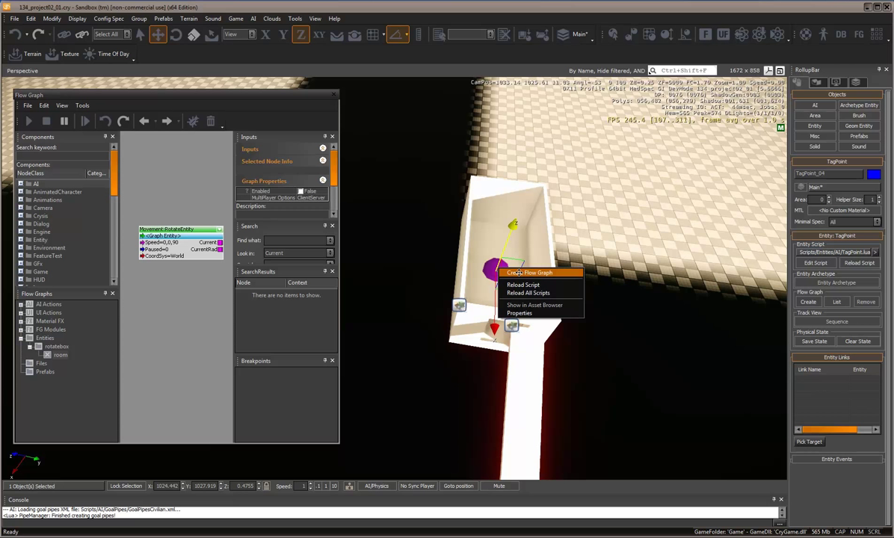
left_click(519, 273)
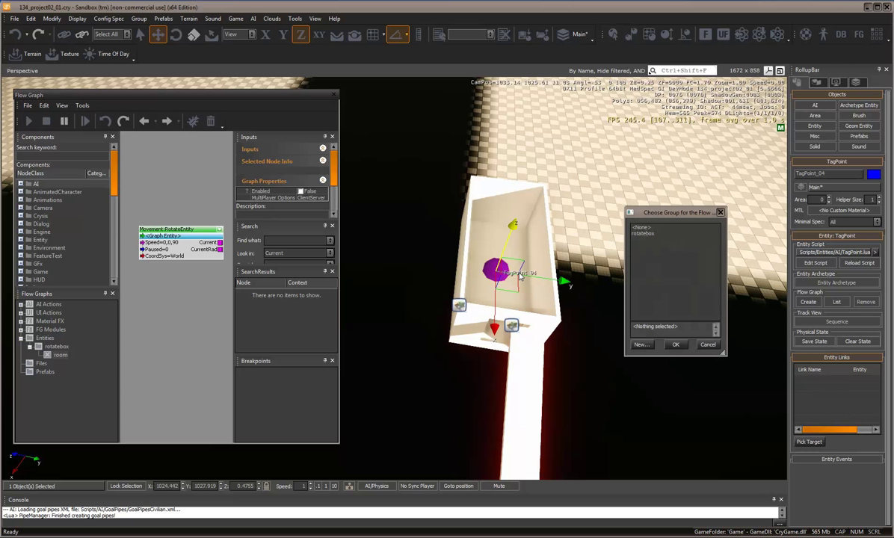
left_click(640, 345)
type("roat")
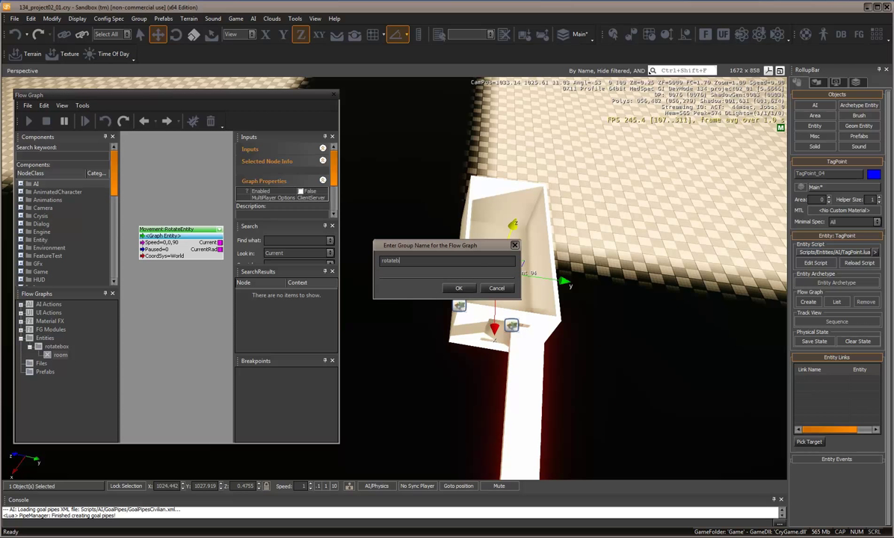
left_click(458, 288)
Step: Add a Movement:RotateEntity node to the TagPoint_04 graph
right_click(164, 244)
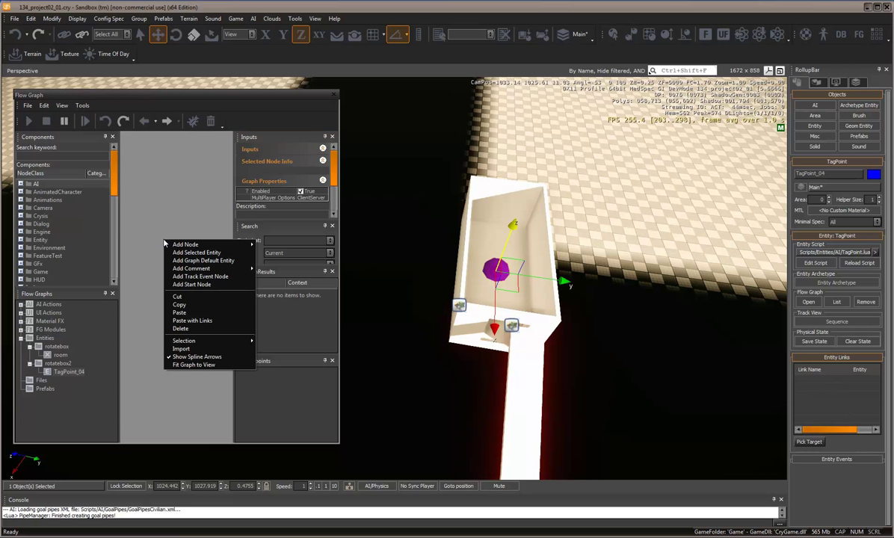
mouse_move(170, 244)
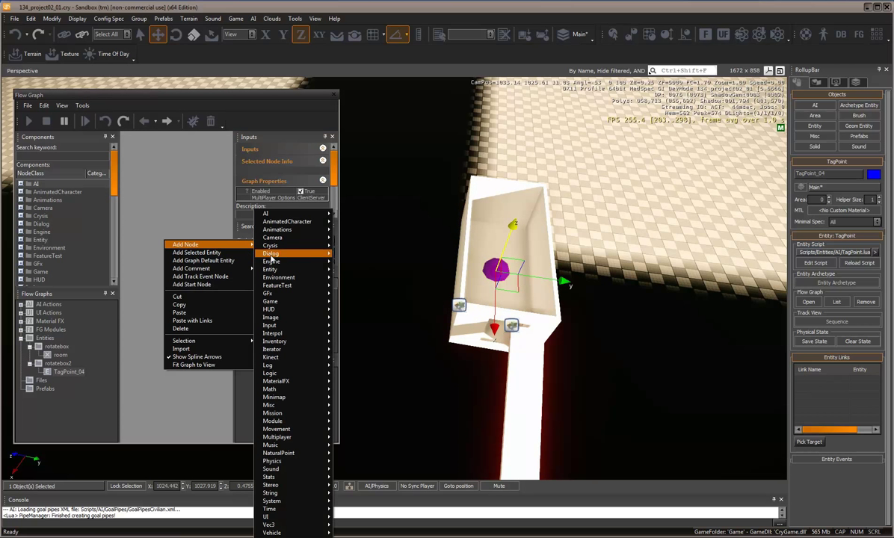
mouse_move(269, 430)
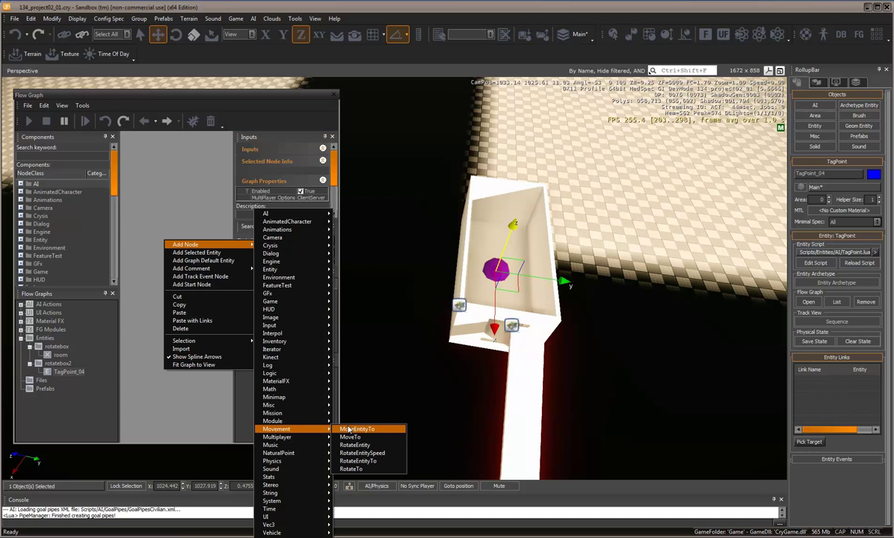
left_click(357, 445)
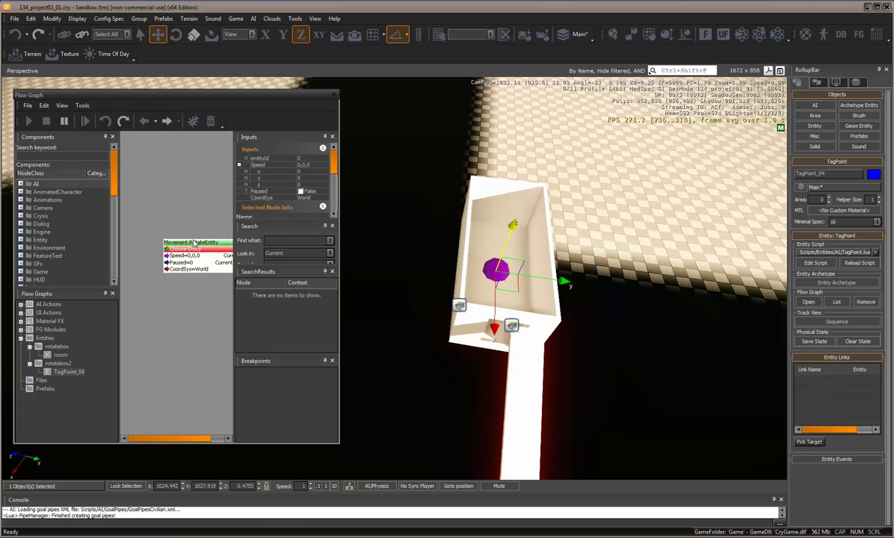
Step: Assign the graph entity to the node and set its Speed z value to 720
right_click(159, 227)
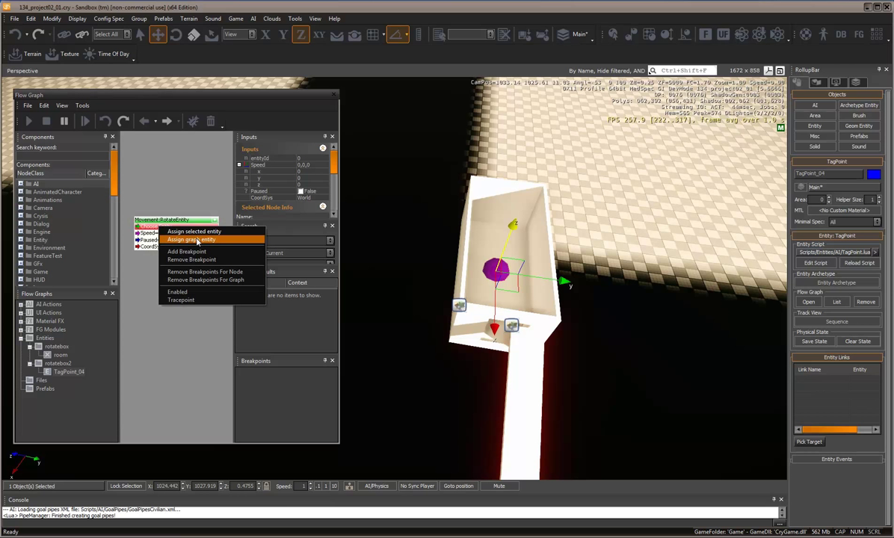
left_click(195, 240)
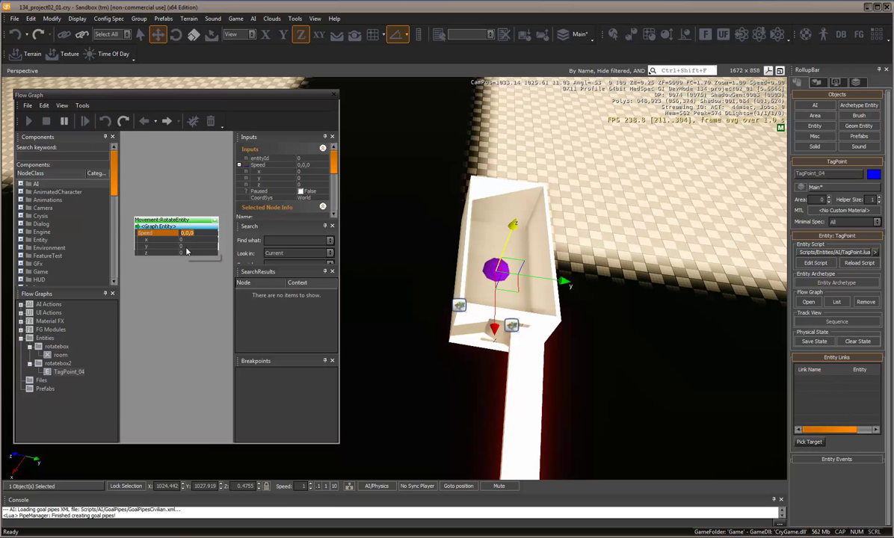
left_click(187, 252)
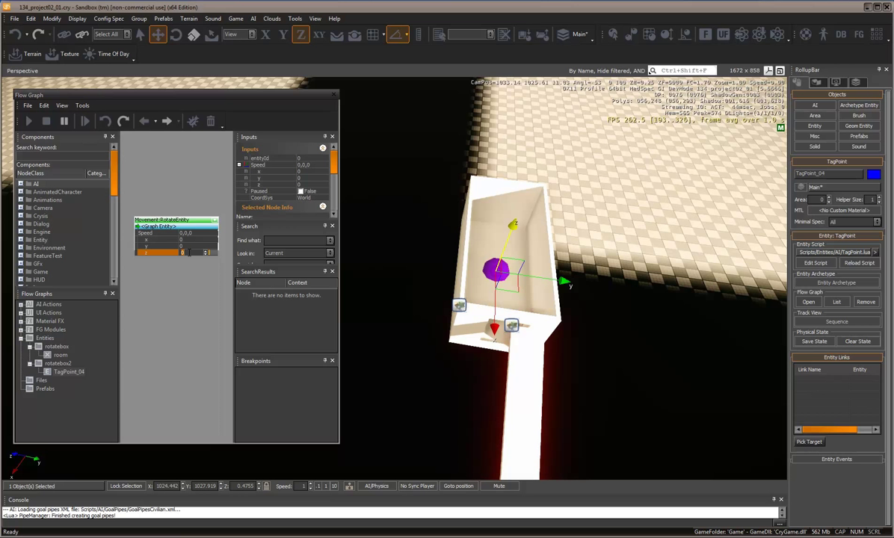
type("720")
left_click(174, 284)
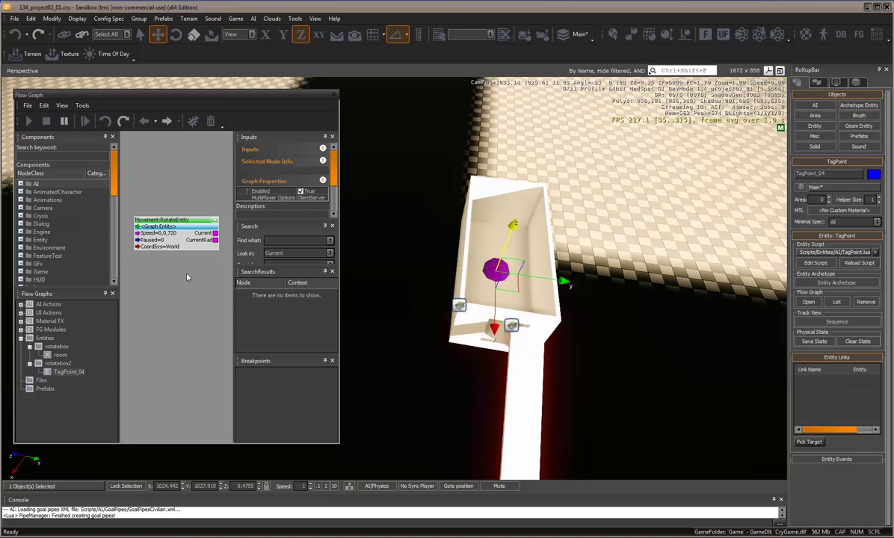
Step: Turn on AI/Physics simulation to watch the room spin around TagPoint_04
left_click(374, 491)
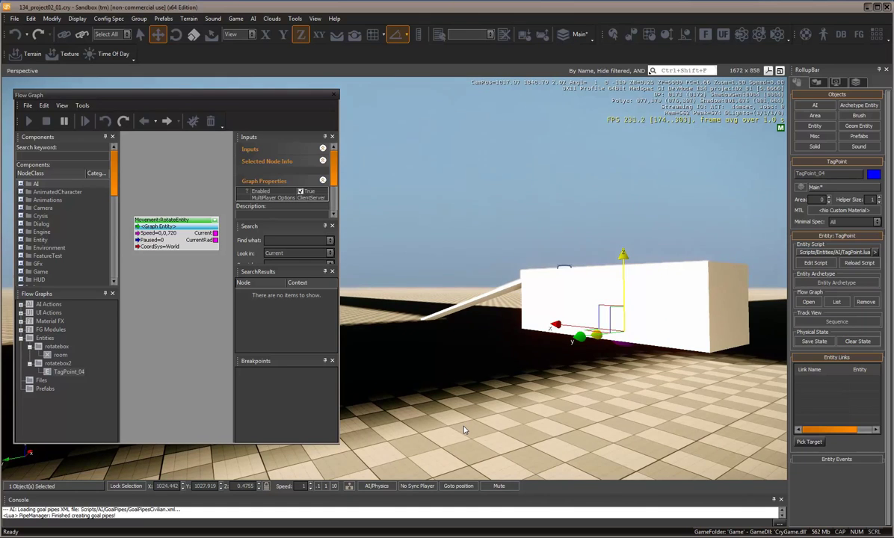
Step: Enter game mode with Ctrl+G and walk up to the spinning box room
key("ctrl+g")
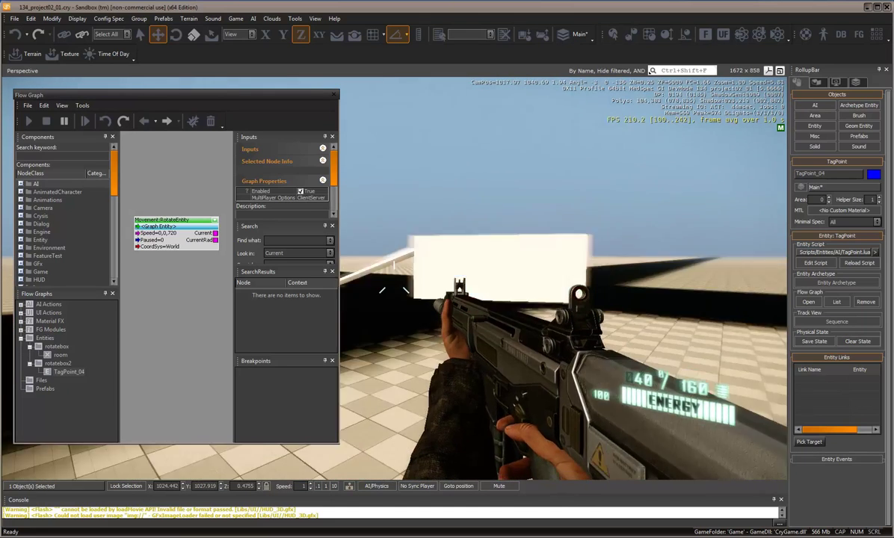
key("w")
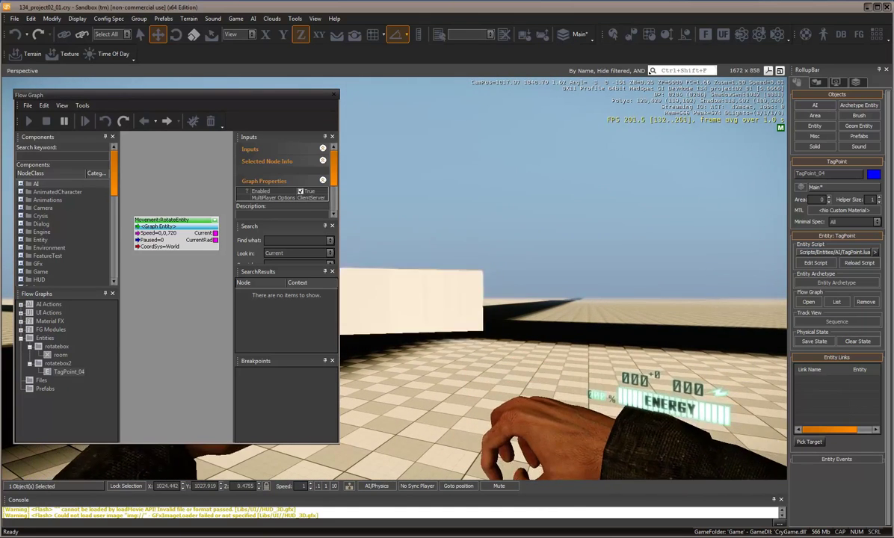
key("w")
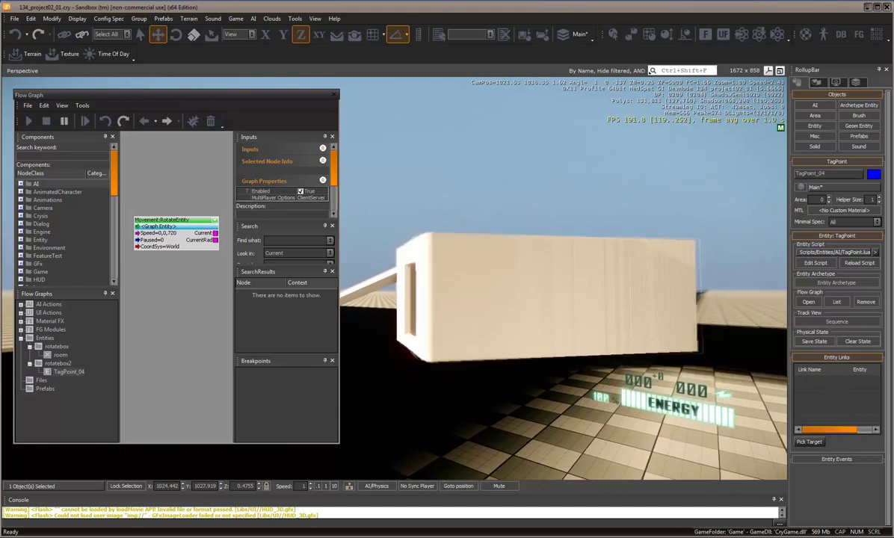